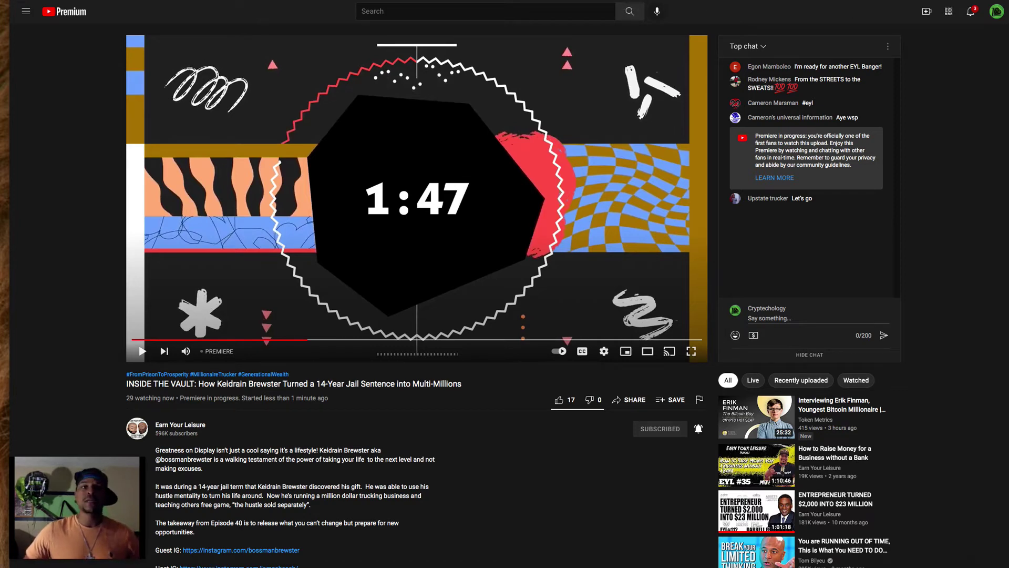
- Open a new tab from the YouTube premiere page and cancel the 'helium' omnibox search
key("ctrl+t")
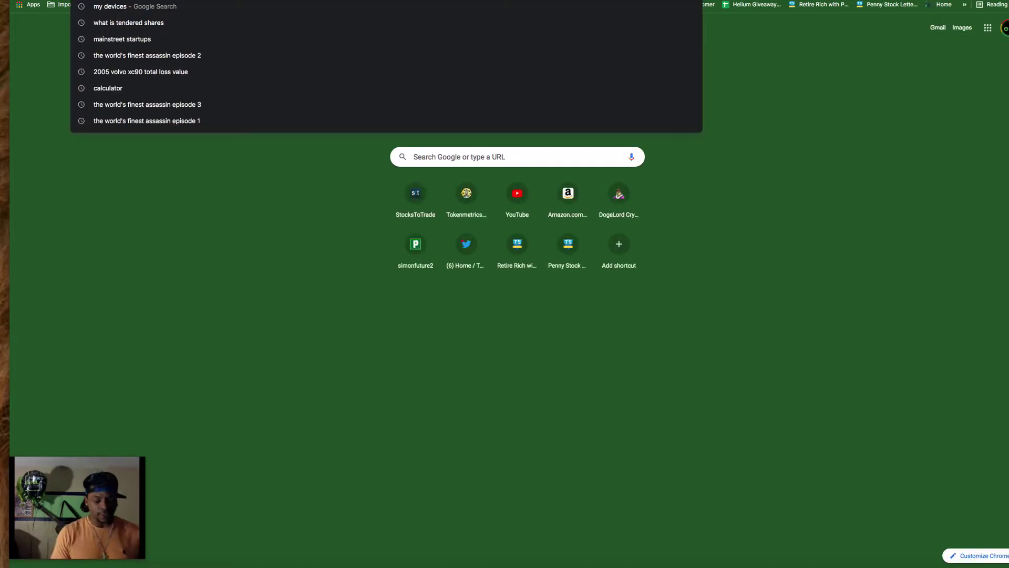
type("helium")
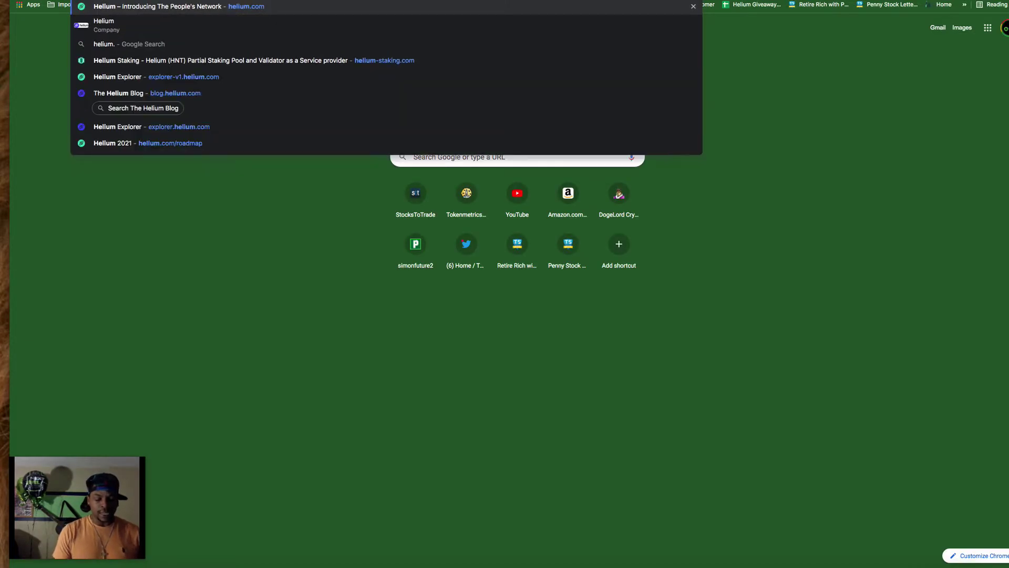
key("Escape")
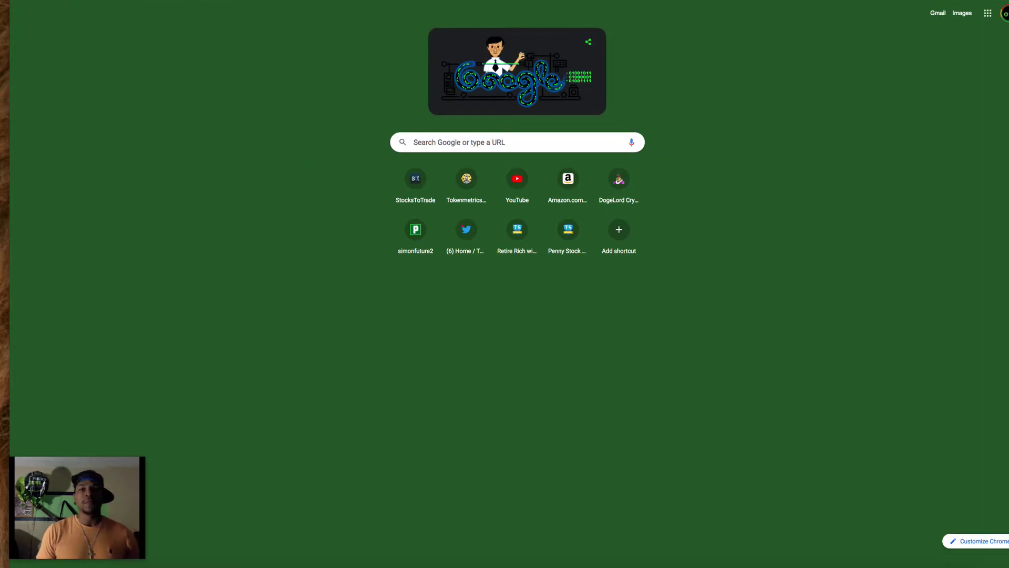